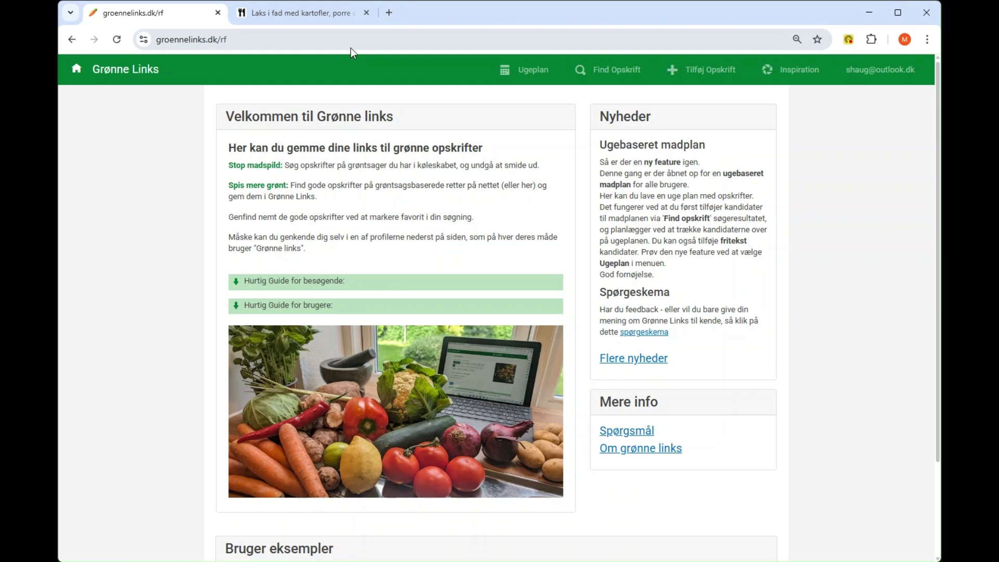
# Search for recipes by the vegetable ingredients Broccoli and Squash, and look through the listed recipes
pyautogui.click(618, 78)
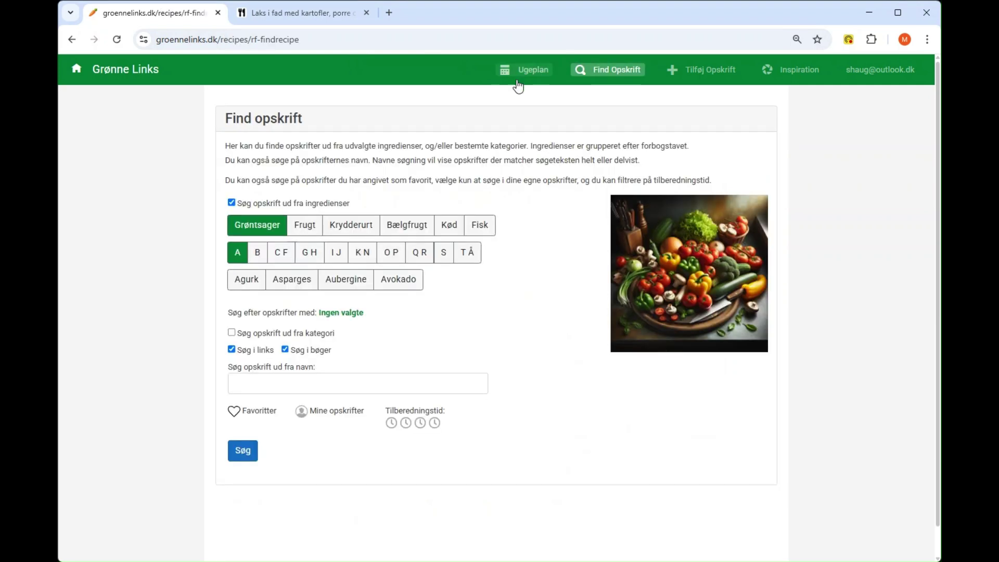
pyautogui.click(312, 254)
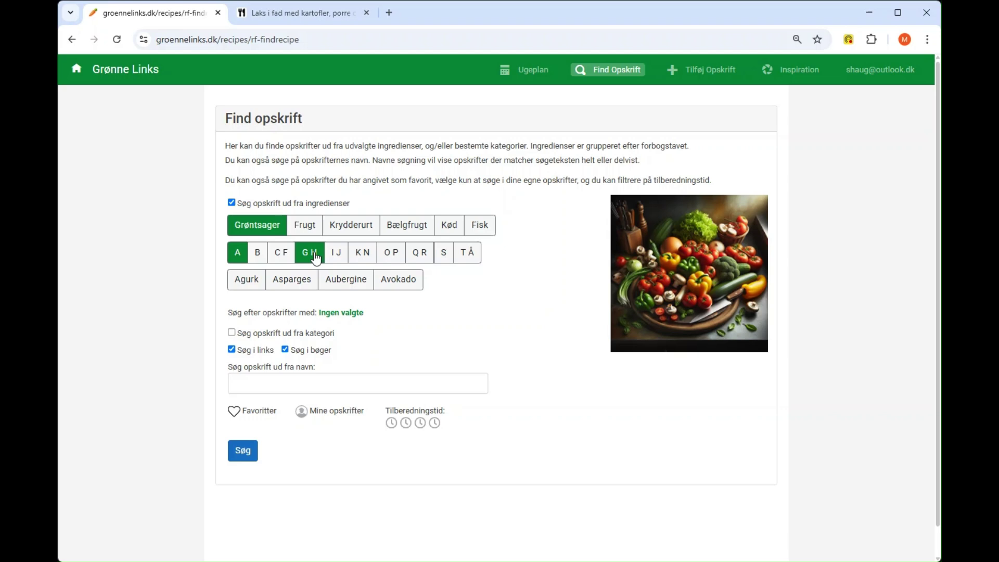
pyautogui.click(257, 252)
pyautogui.click(251, 301)
pyautogui.click(443, 253)
pyautogui.click(250, 301)
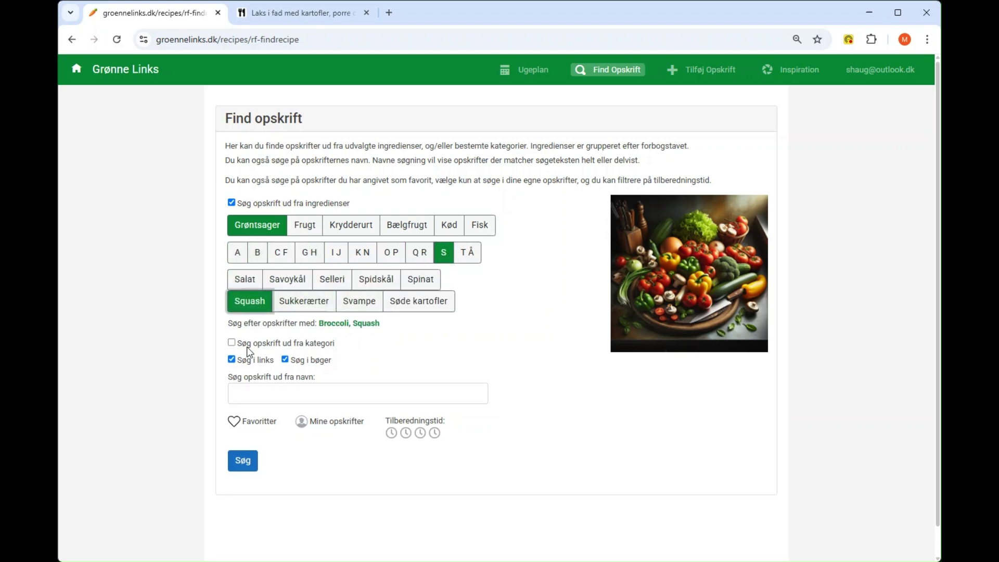
pyautogui.click(242, 462)
pyautogui.scroll(-8, 294, 424)
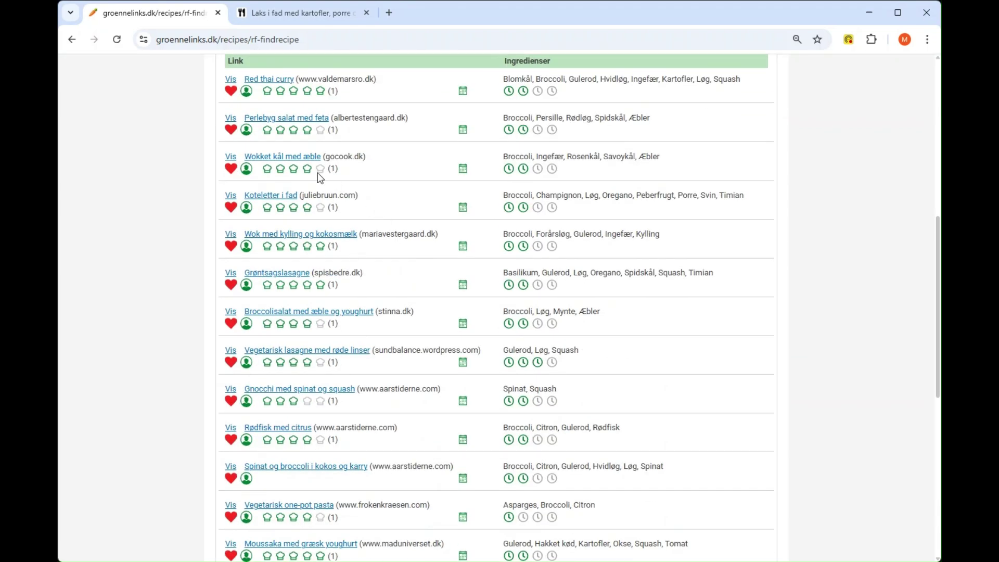
pyautogui.scroll(6, 386, 193)
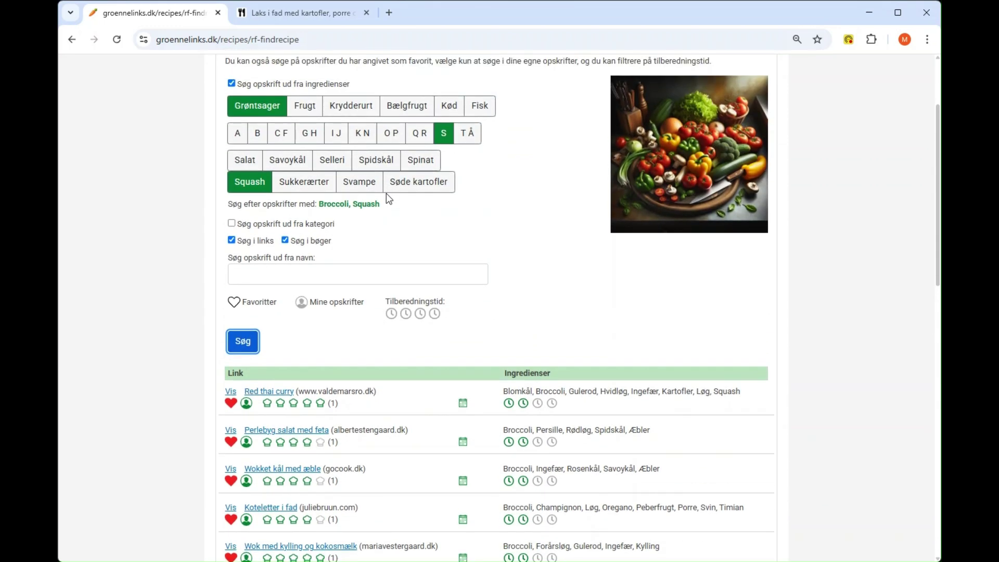
# Enable searching by category, limit the preparation time to one clock, and repeat the Broccoli and Squash recipe search
pyautogui.click(231, 223)
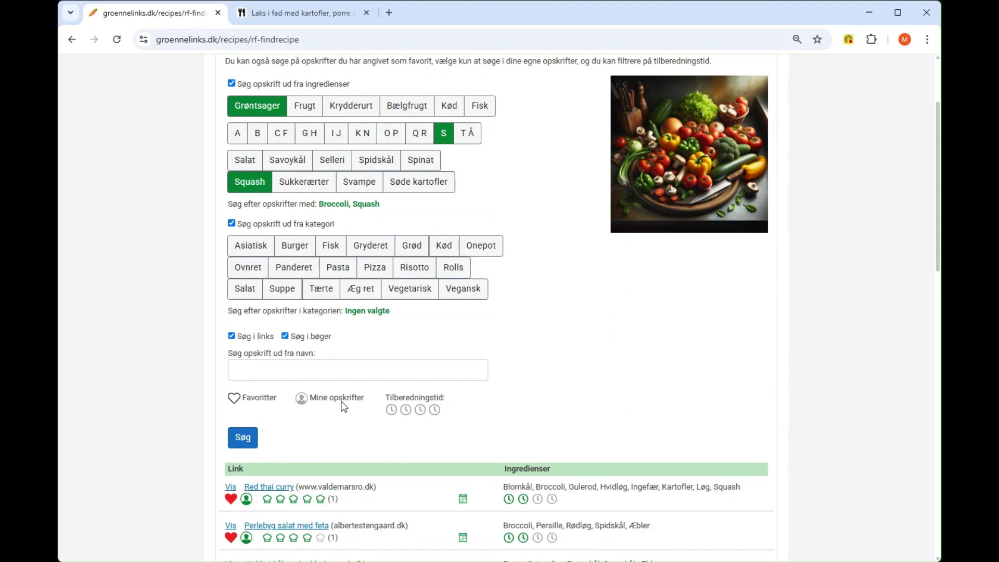
pyautogui.click(392, 410)
pyautogui.click(243, 444)
pyautogui.scroll(-1, 424, 408)
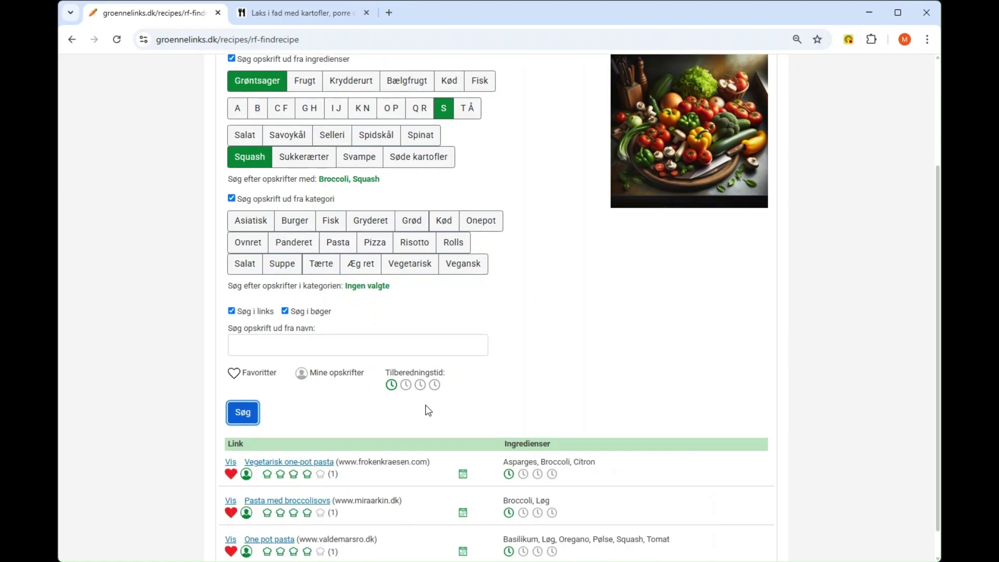
pyautogui.scroll(3, 468, 432)
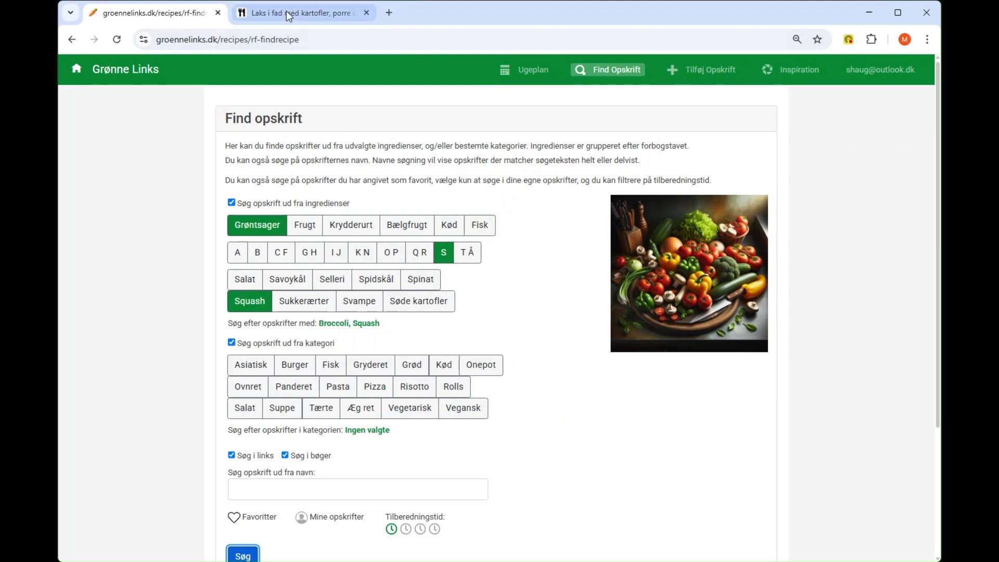
# Copy the web address of the "Laks i fad med kartofler, porre og fennikel" recipe open on spisbedre.dk
pyautogui.click(302, 14)
pyautogui.click(299, 39)
pyautogui.hotkey('ctrl', 'c')
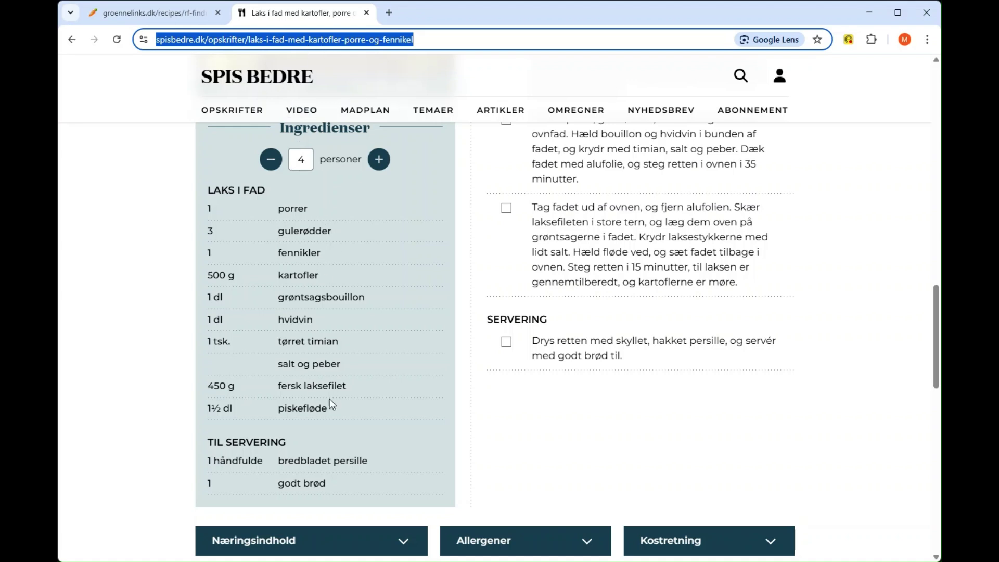
# Start a new recipe entry in Grønne Links named "Laks i fad" and paste the copied address as its recipe link
pyautogui.click(151, 13)
pyautogui.click(704, 70)
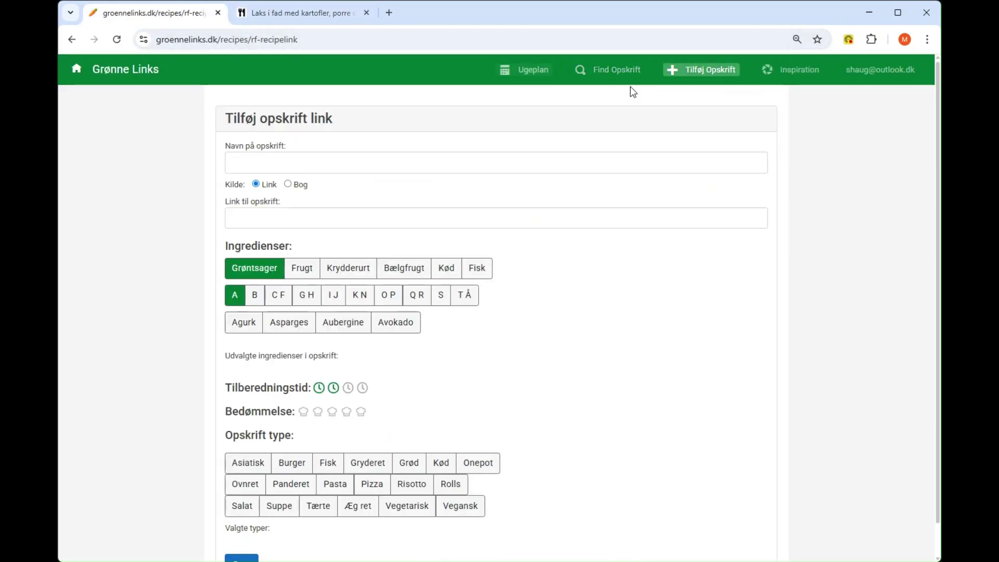
pyautogui.click(303, 162)
pyautogui.write('Laks ifa')
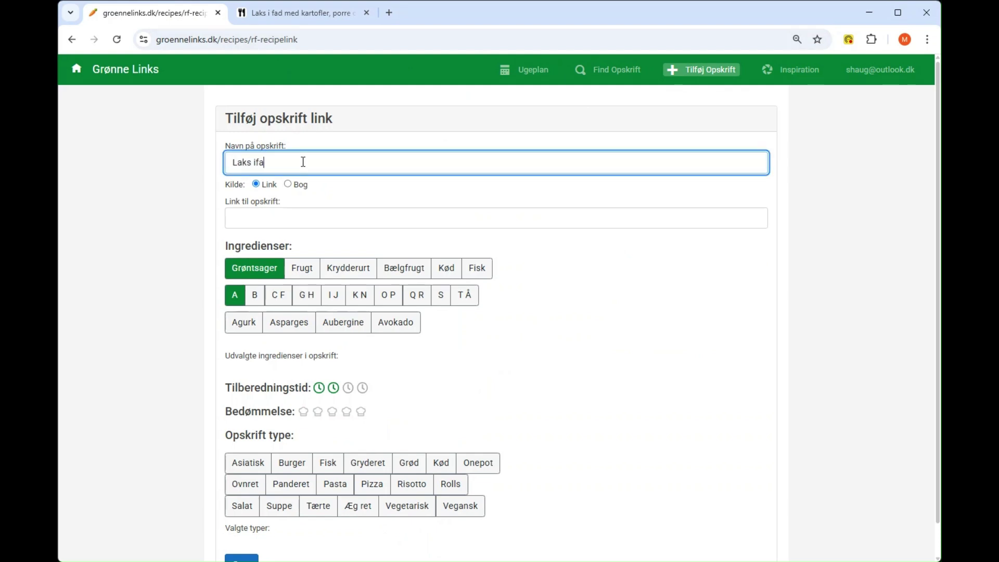
pyautogui.press('BackSpace')
pyautogui.press('BackSpace')
pyautogui.write(' fad')
pyautogui.press('Tab')
pyautogui.hotkey('ctrl', 'v')
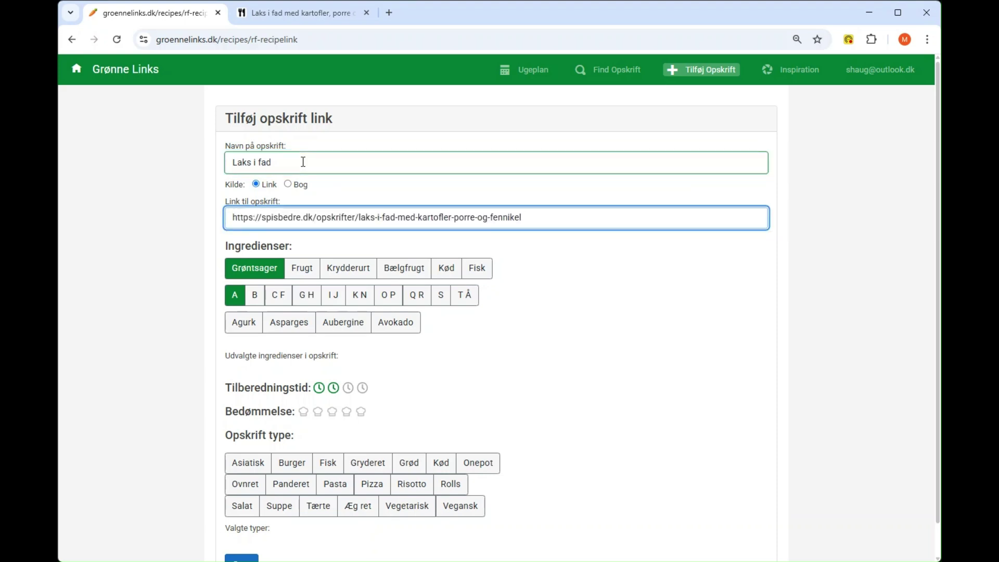
# Select the recipe's ingredients: Laks from fish, and Porre, Fennikel, Kartofler and Gulerod from vegetables
pyautogui.click(478, 268)
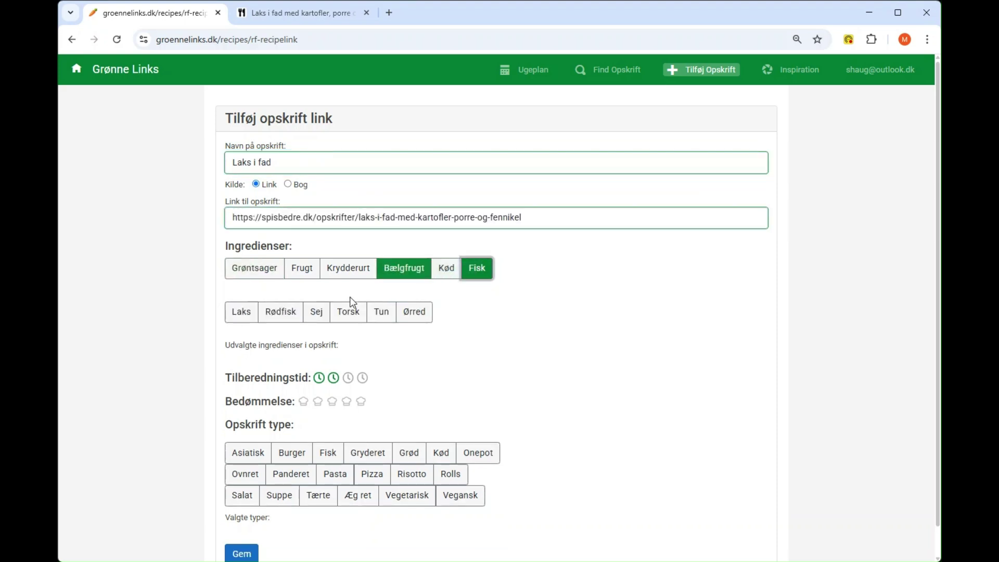
pyautogui.click(241, 312)
pyautogui.click(263, 270)
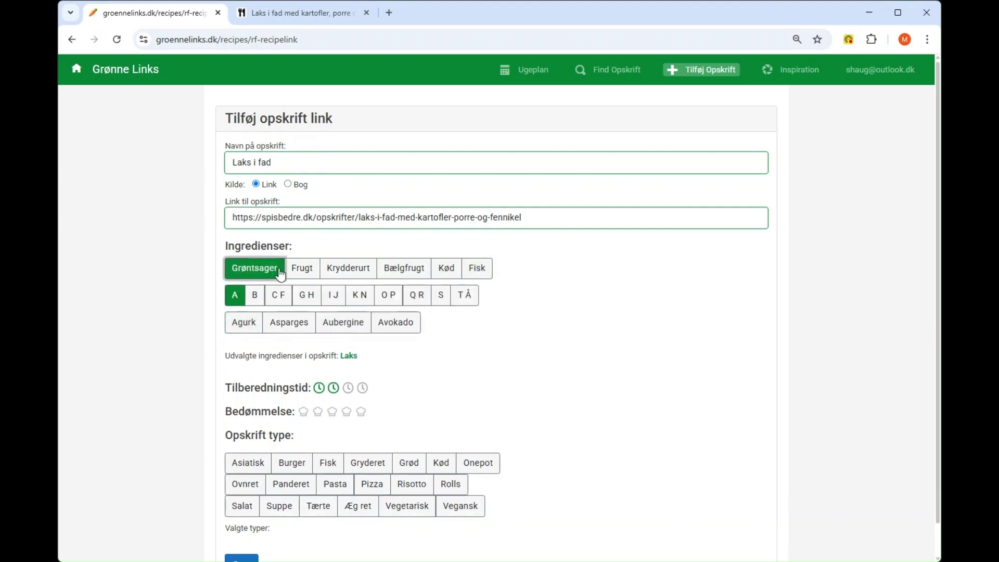
pyautogui.click(392, 300)
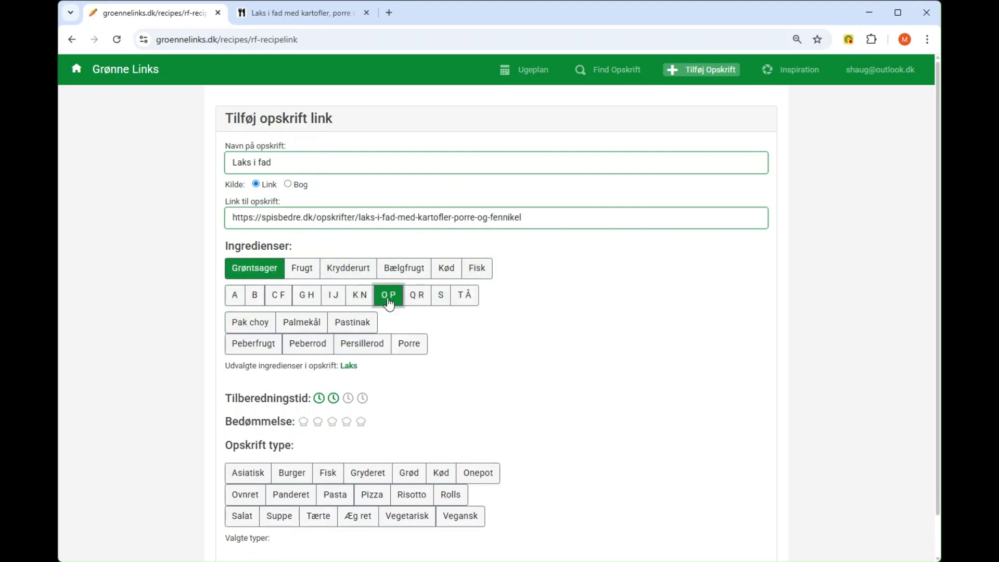
pyautogui.click(410, 344)
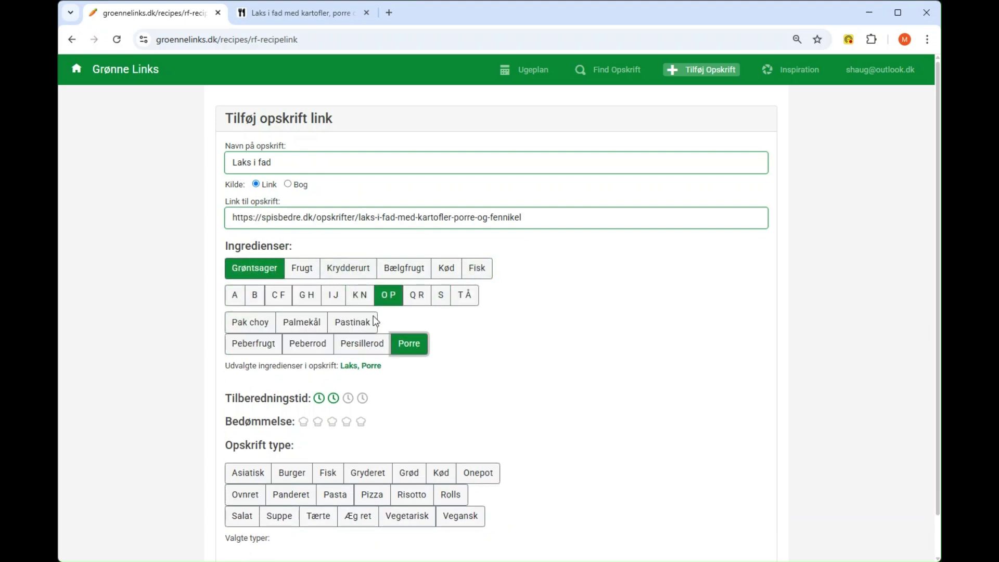
pyautogui.click(283, 298)
pyautogui.click(308, 344)
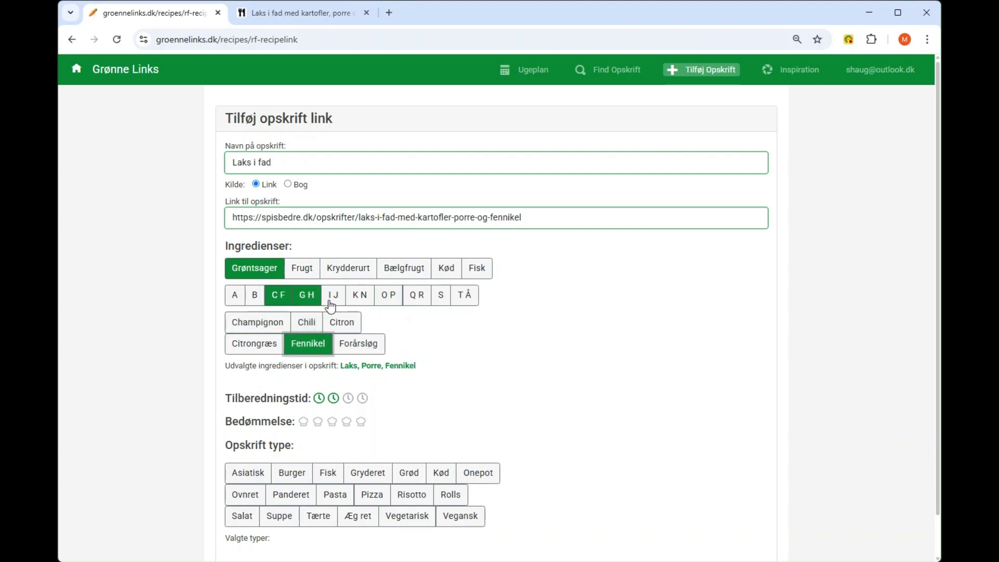
pyautogui.click(363, 301)
pyautogui.click(250, 324)
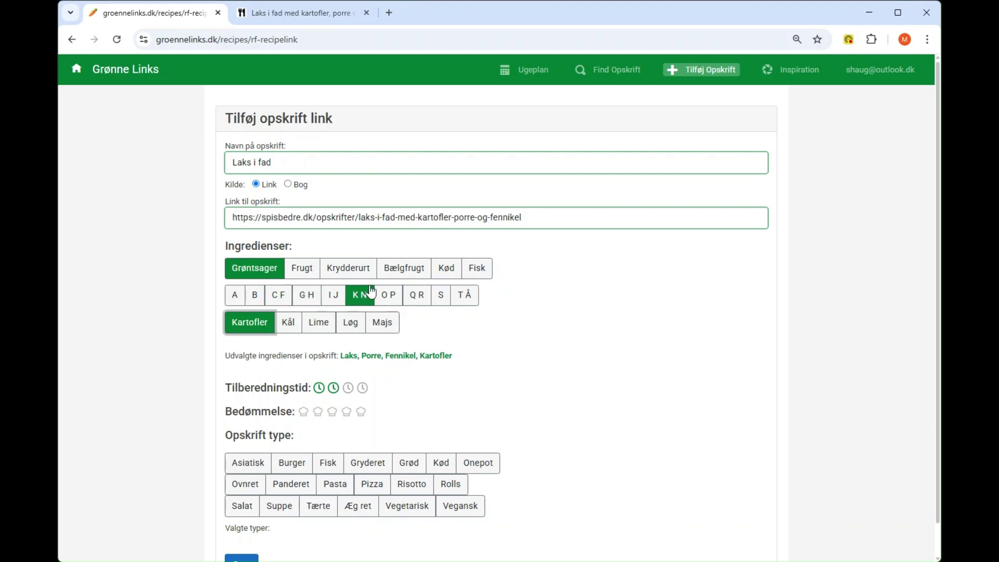
pyautogui.click(308, 295)
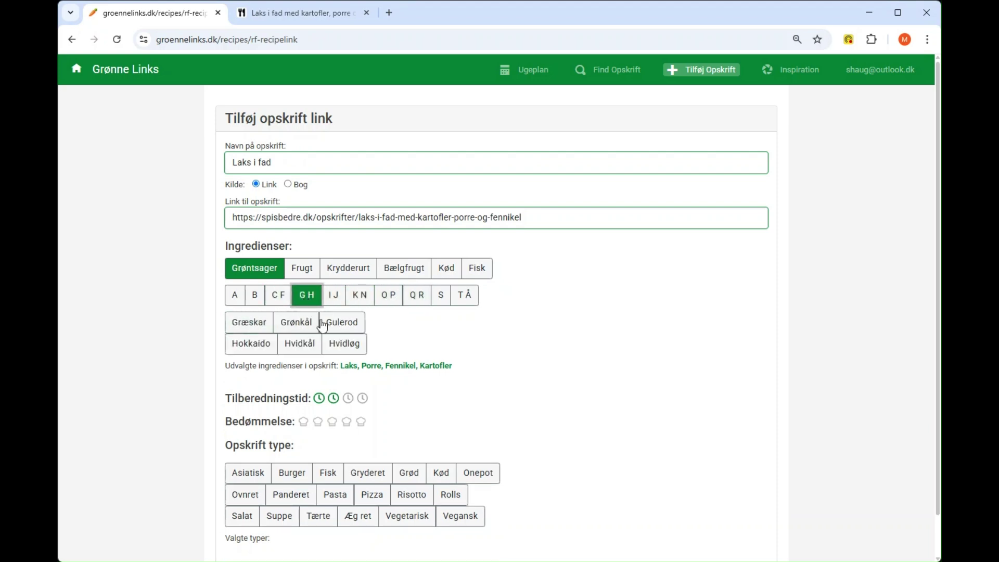
pyautogui.click(344, 323)
# Set the preparation time to two clocks, the rating to five, the types to Fisk and Ovnret, and save the recipe
pyautogui.click(332, 398)
pyautogui.click(361, 422)
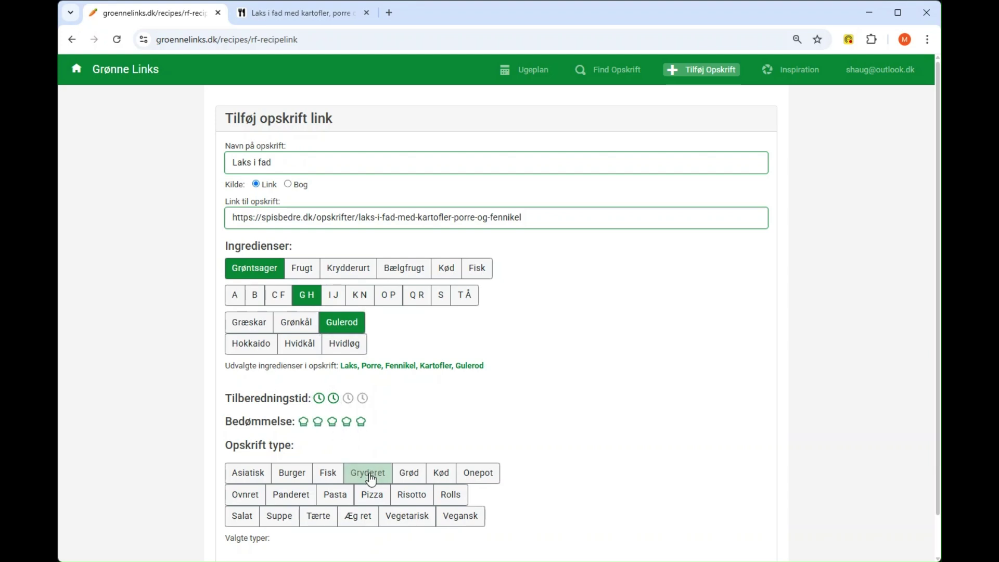
pyautogui.click(328, 473)
pyautogui.click(245, 494)
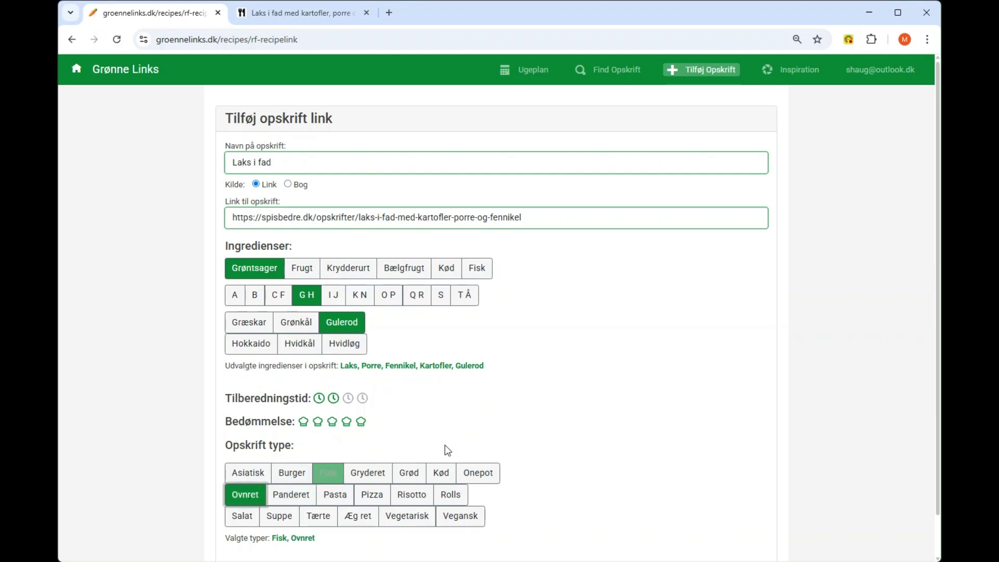
pyautogui.scroll(-1, 420, 447)
pyautogui.click(242, 532)
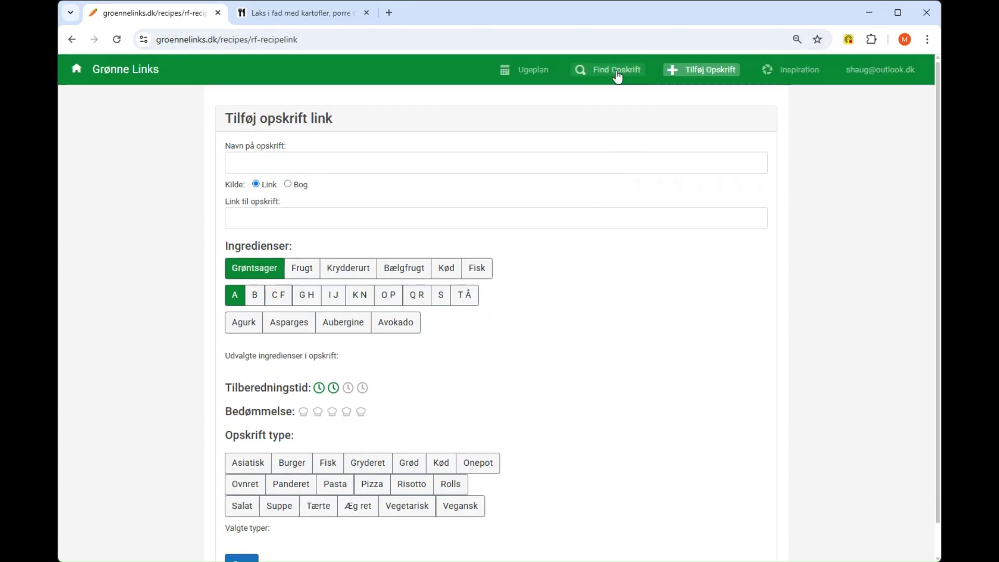
# Search for recipes with the fish ingredient Laks and locate "Laks i fad" among them
pyautogui.click(608, 69)
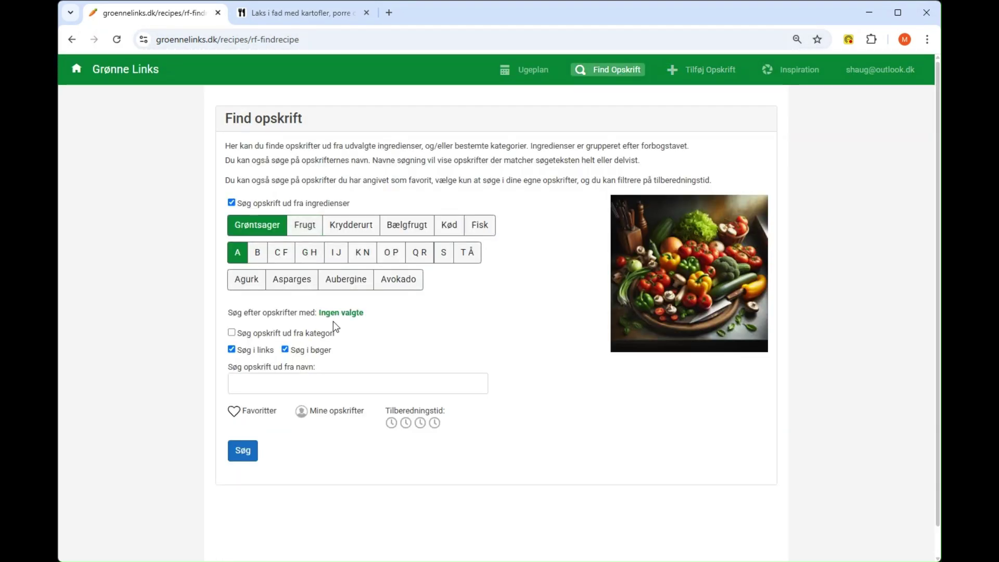
pyautogui.click(479, 225)
pyautogui.click(244, 269)
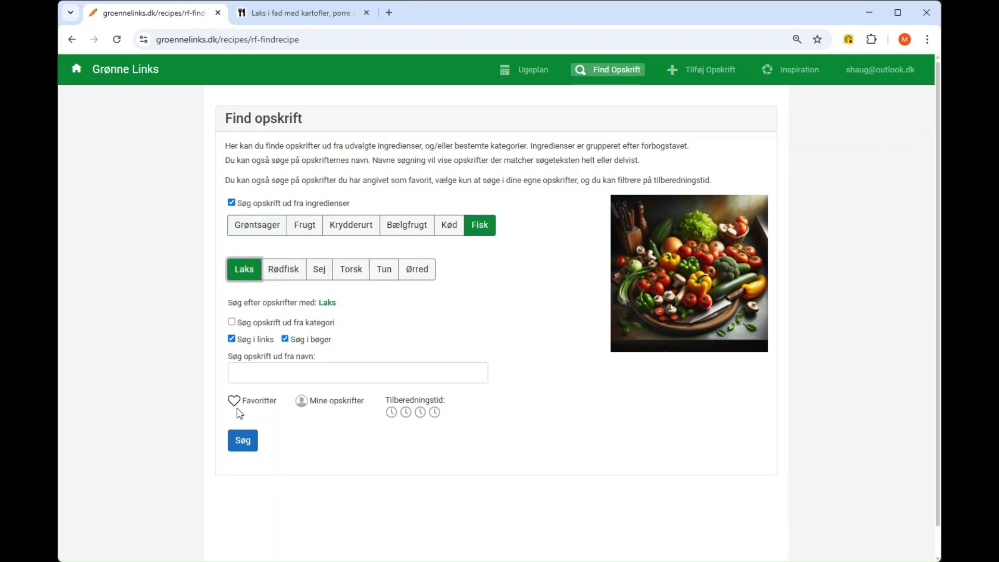
pyautogui.click(243, 440)
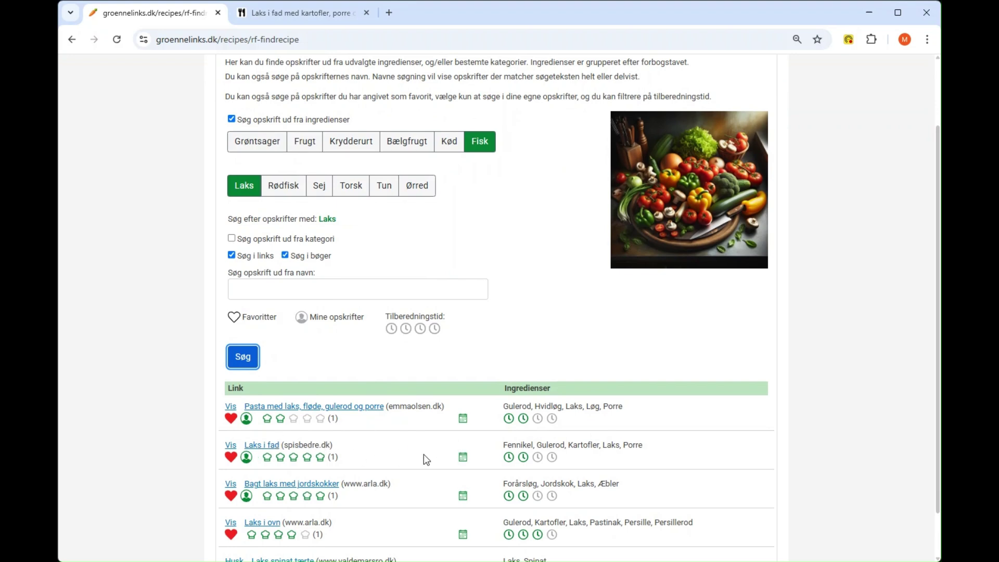
pyautogui.scroll(1, 440, 438)
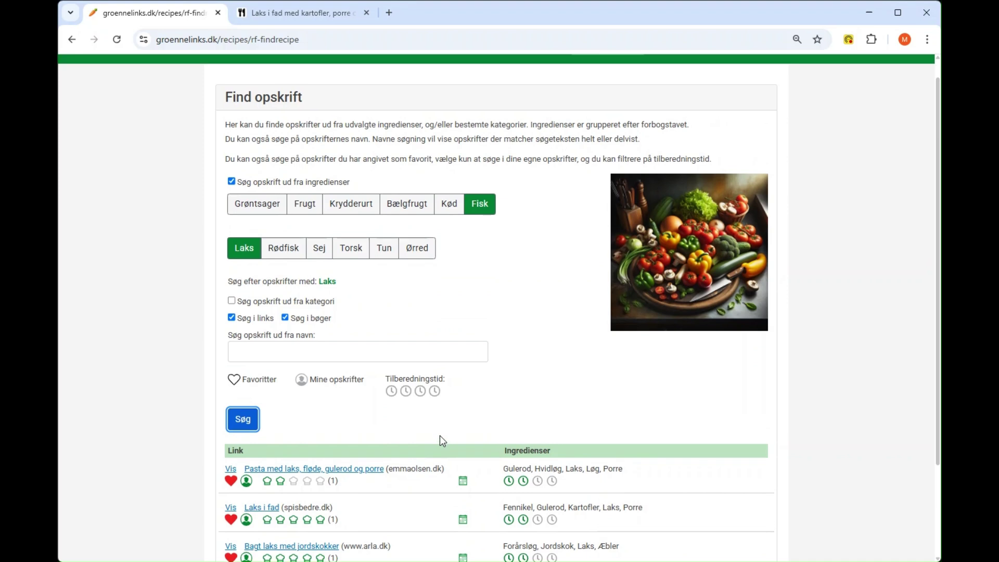
pyautogui.scroll(1, 439, 435)
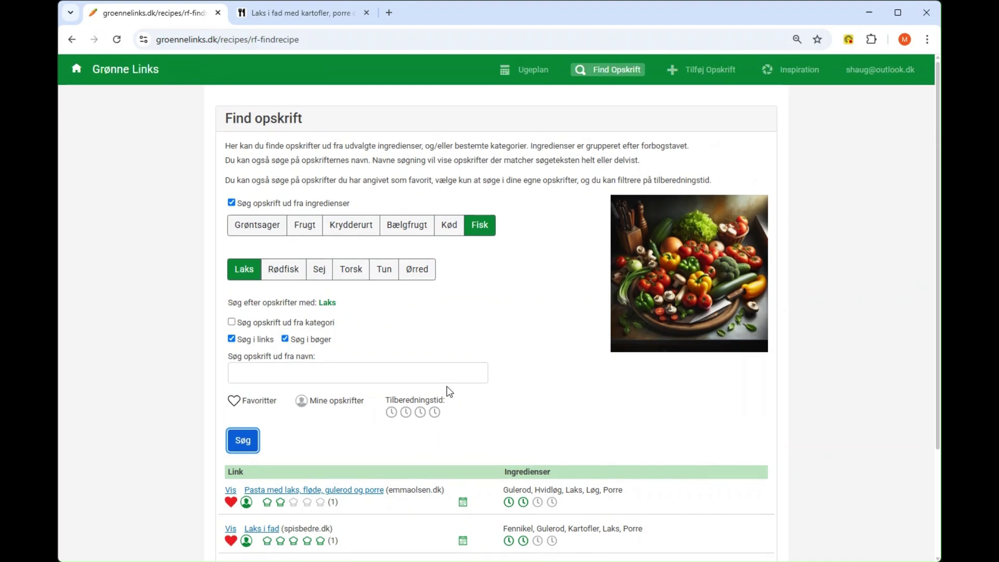
pyautogui.scroll(-2, 446, 391)
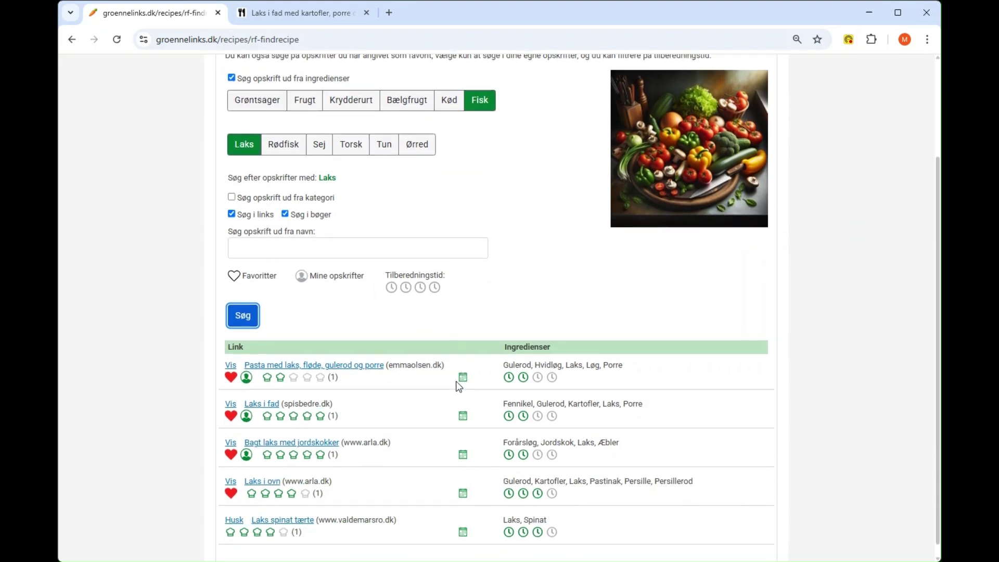
# Add "Laks i fad" to the meal plan candidates and schedule it for Torsdag in the weekly plan
pyautogui.click(463, 417)
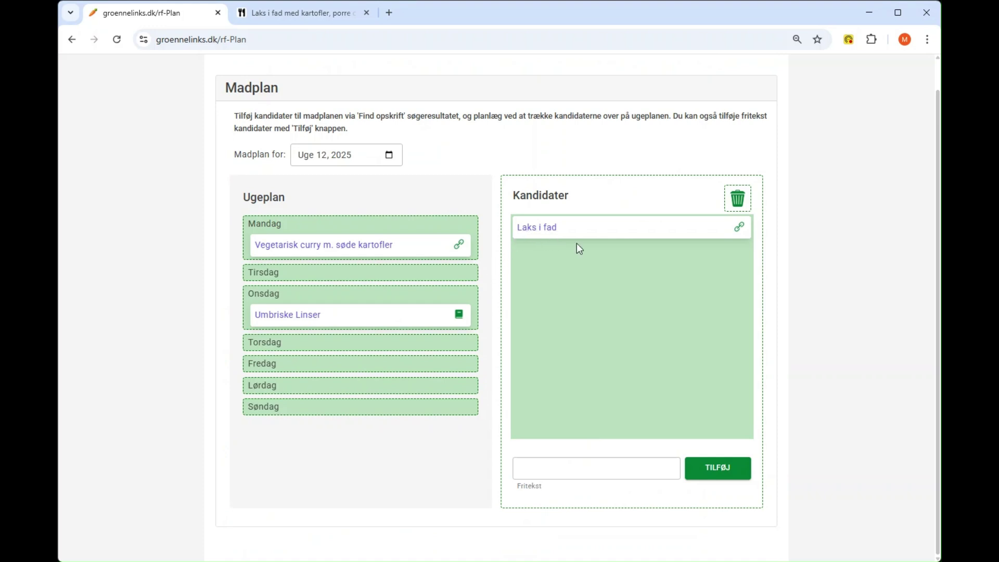
pyautogui.scroll(1, 578, 244)
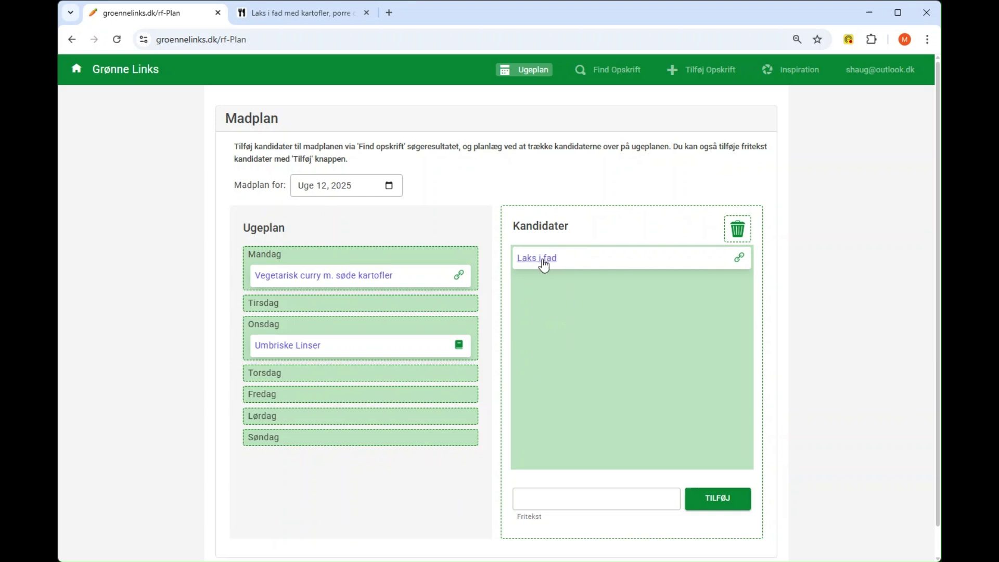
pyautogui.moveTo(544, 264); pyautogui.dragTo(281, 376)
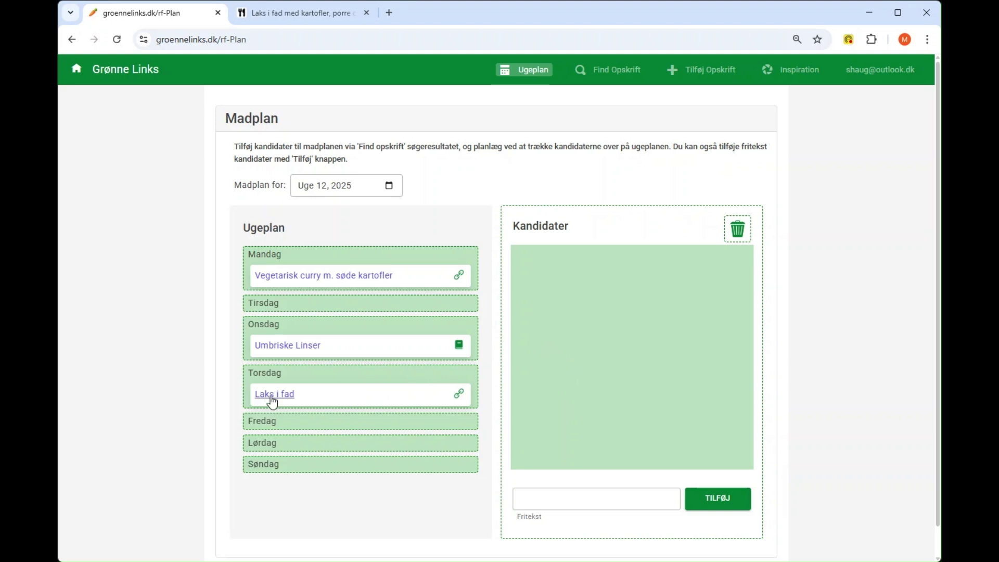
# Add the free-text candidate "Laks i fad rester" and schedule it for Fredag in the weekly plan
pyautogui.click(561, 500)
pyautogui.write('Laks i fad rester')
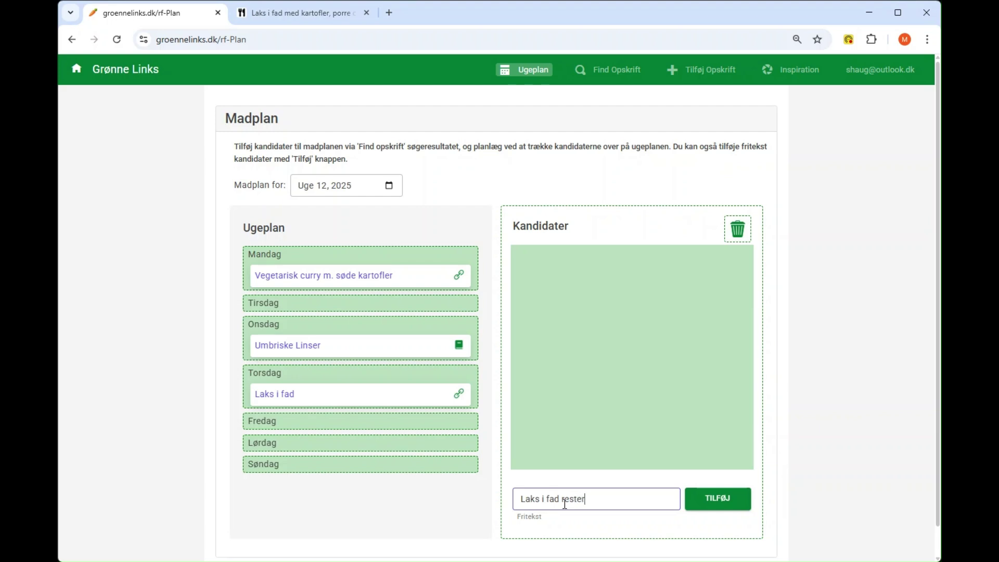
pyautogui.click(745, 498)
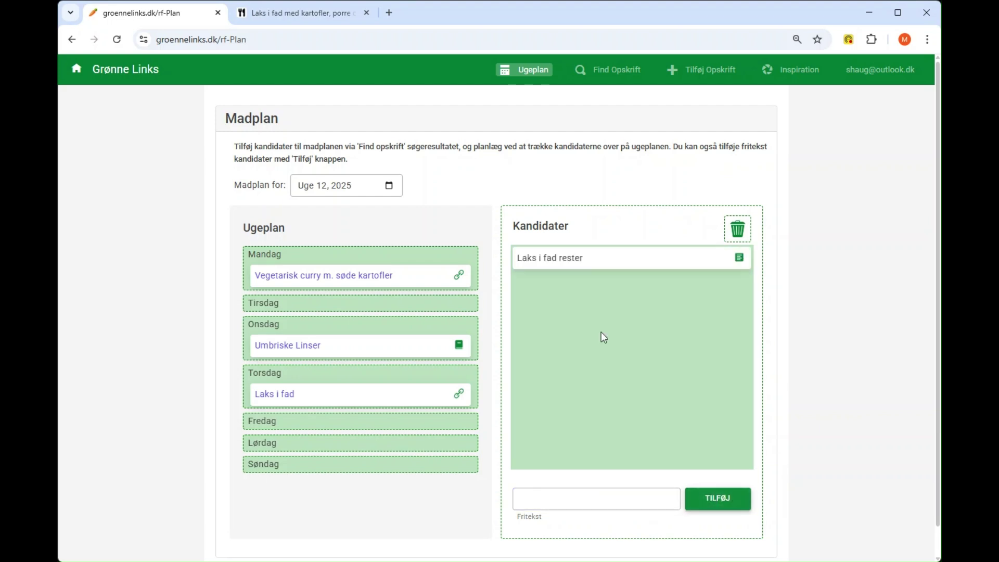
pyautogui.moveTo(532, 254); pyautogui.dragTo(268, 424)
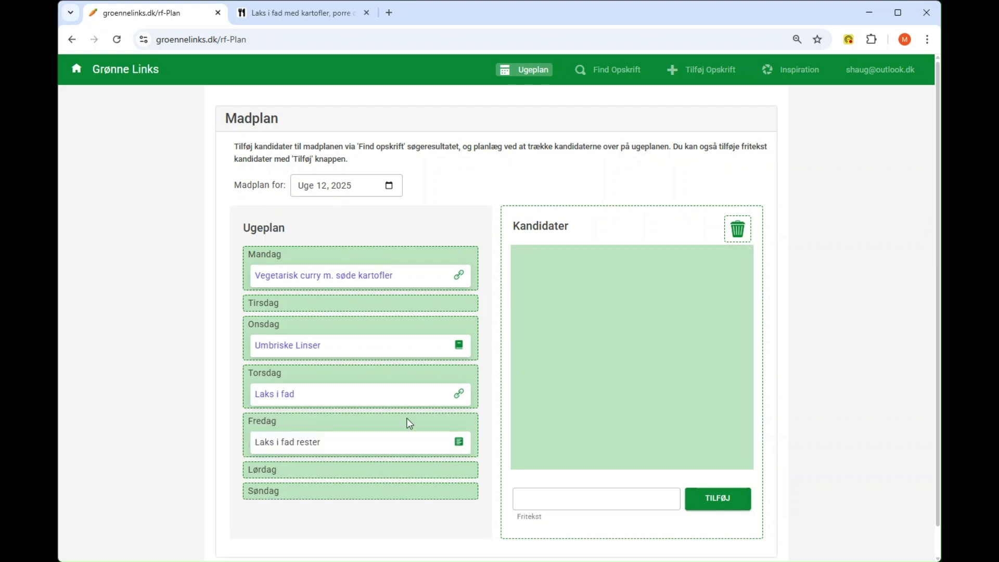